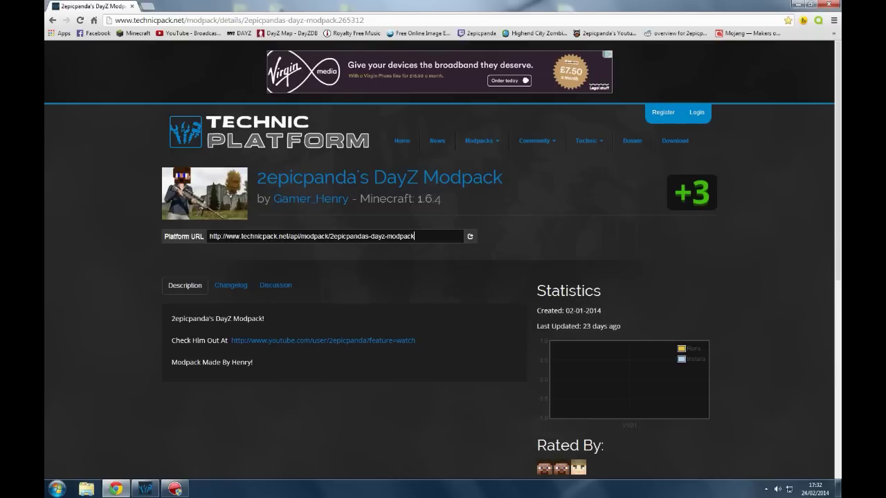
Copy the full Platform URL of 2epicpanda's DayZ Modpack from its Technic page
{"action": "left_click_drag", "start_coordinate": [415, 236], "coordinate": [181, 240]}
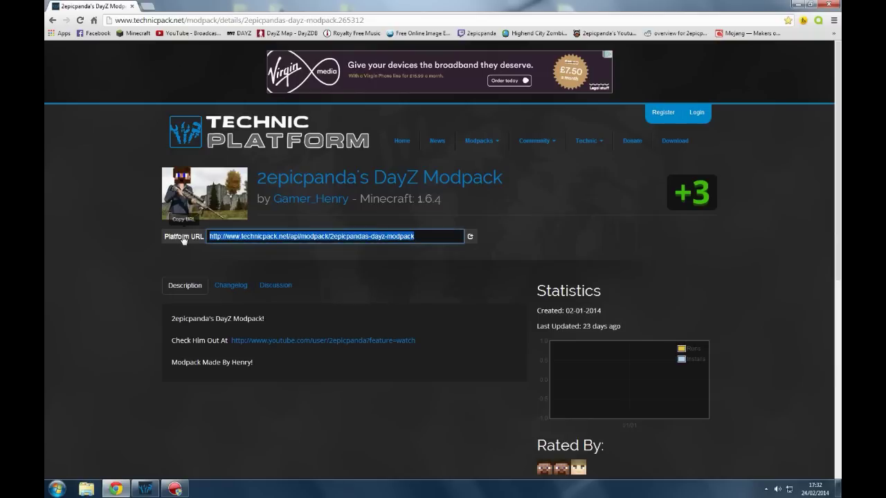
{"action": "right_click", "coordinate": [243, 239]}
{"action": "left_click", "coordinate": [270, 284]}
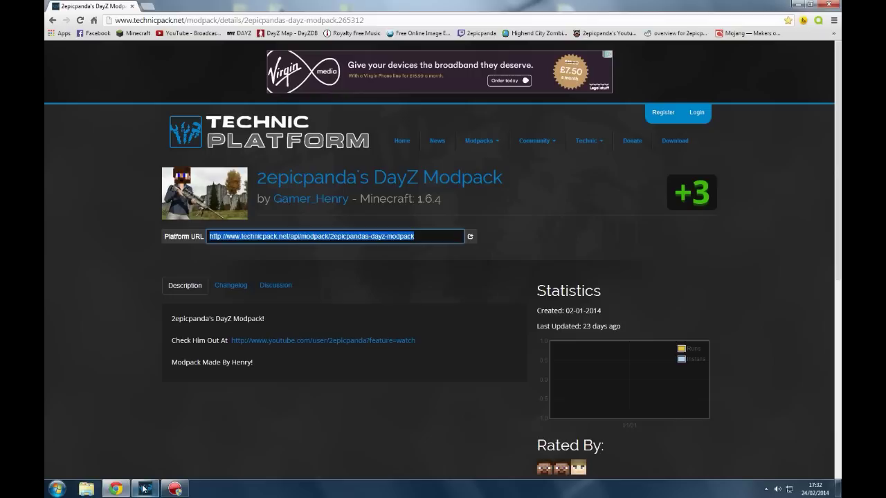
Switch to the Technic Launcher and remove the existing 2epicpanda DayZ modpack, confirming the deletion
{"action": "left_click", "coordinate": [143, 489]}
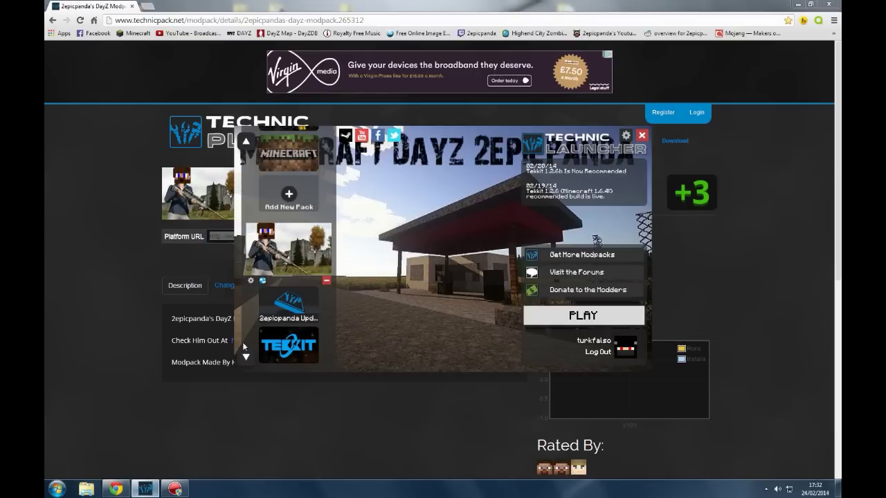
{"action": "left_click", "coordinate": [327, 281]}
{"action": "left_click", "coordinate": [417, 266]}
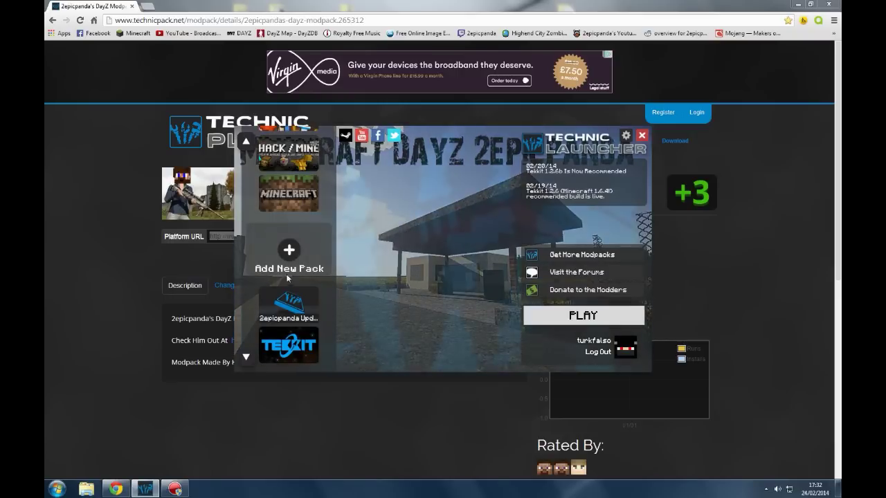
Add 2epicpanda's DayZ Modpack as a new pack using the copied Platform URL and launch it
{"action": "left_click", "coordinate": [288, 252]}
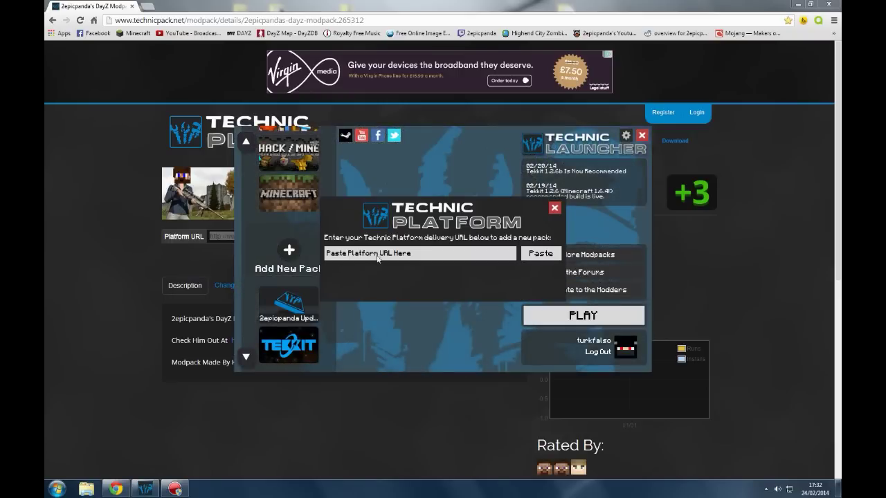
{"action": "left_click", "coordinate": [377, 253]}
{"action": "key", "text": "ctrl+v"}
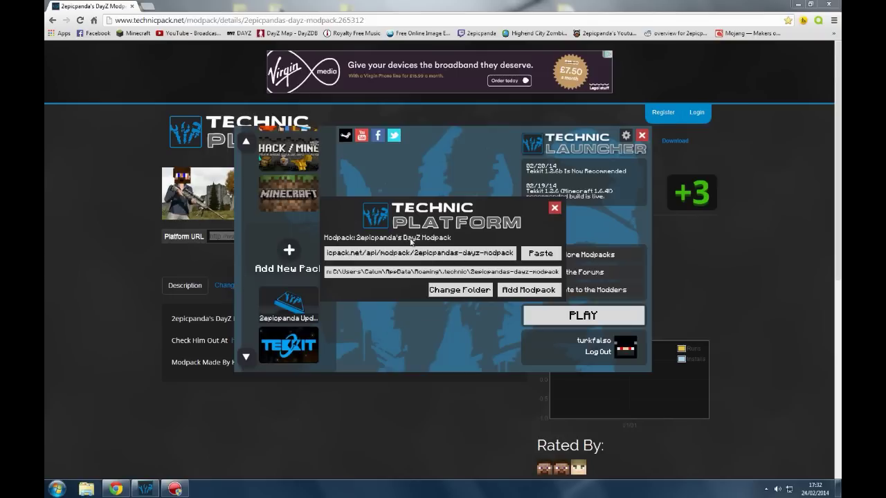
{"action": "left_click", "coordinate": [523, 291]}
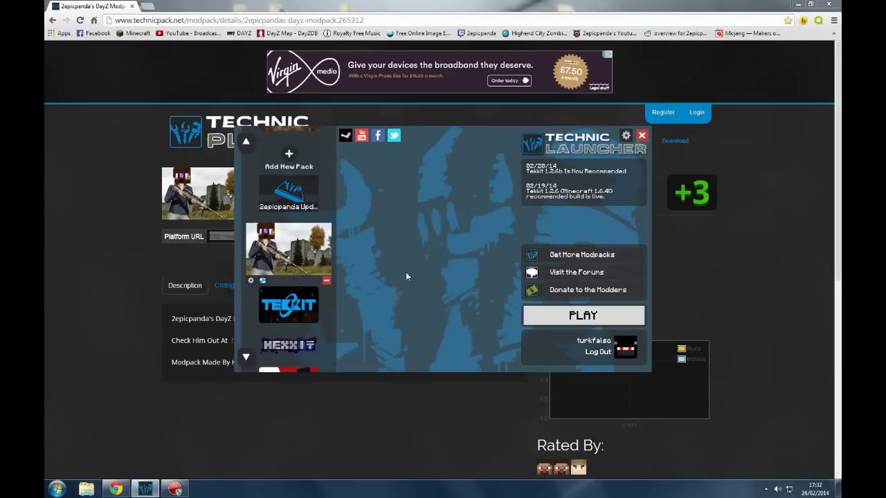
{"action": "left_click", "coordinate": [583, 316]}
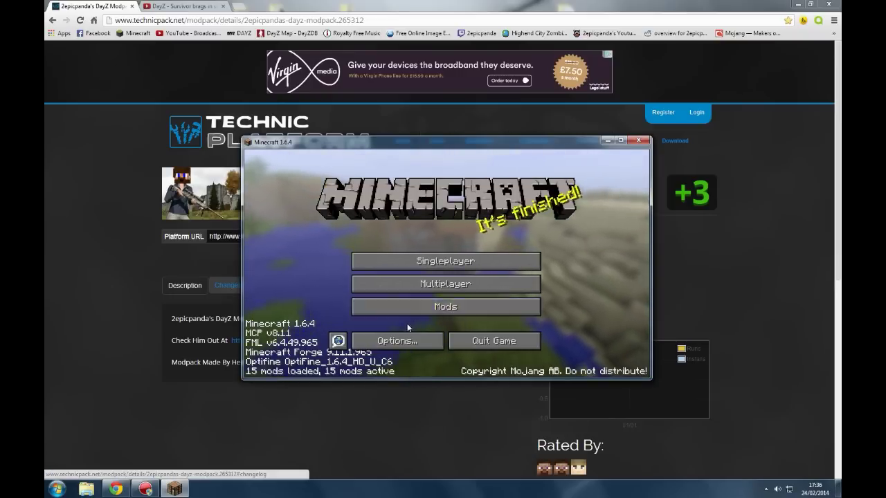
Check the resource pack selection in Minecraft's options and return to the main menu
{"action": "left_click", "coordinate": [388, 341]}
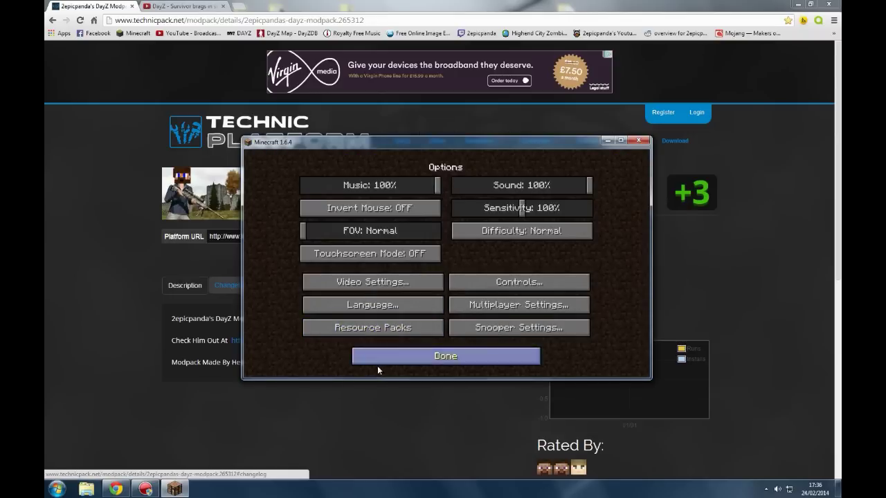
{"action": "left_click", "coordinate": [360, 327]}
{"action": "left_click", "coordinate": [516, 342]}
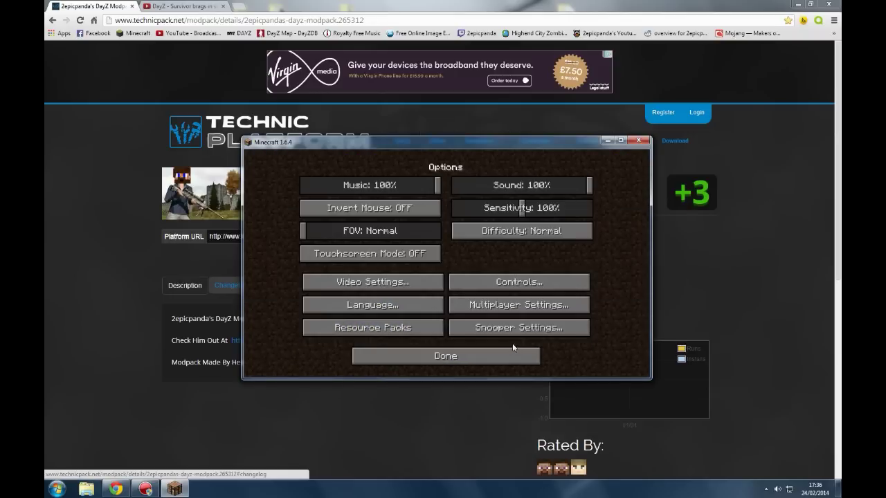
{"action": "left_click", "coordinate": [404, 356]}
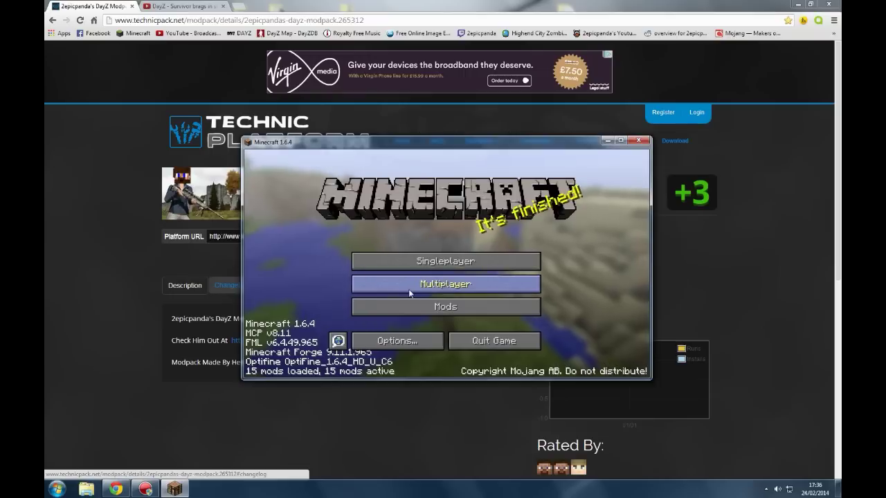
Minimise the browser, open %appdata%, and browse to .technic, modpacks, 2epicpandas-dayz-modpack, resourcepacks
{"action": "left_click", "coordinate": [800, 5]}
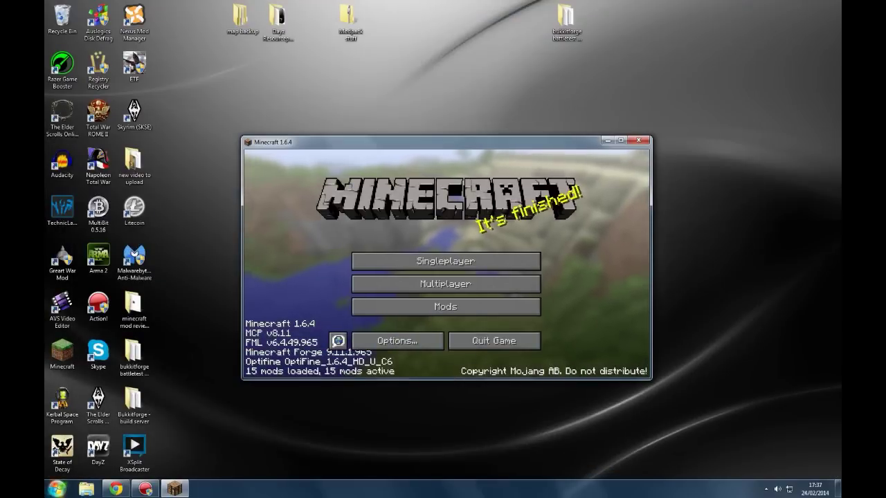
{"action": "left_click", "coordinate": [52, 491]}
{"action": "type", "text": "%a"}
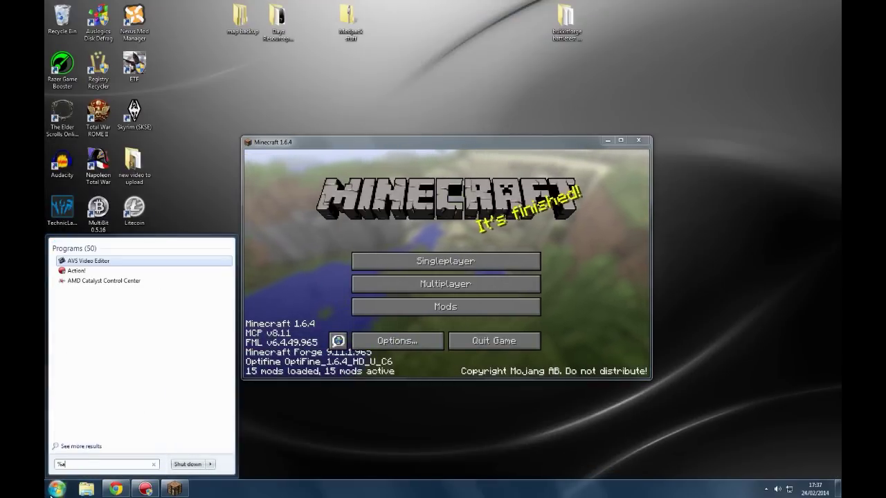
{"action": "type", "text": "ppdata%"}
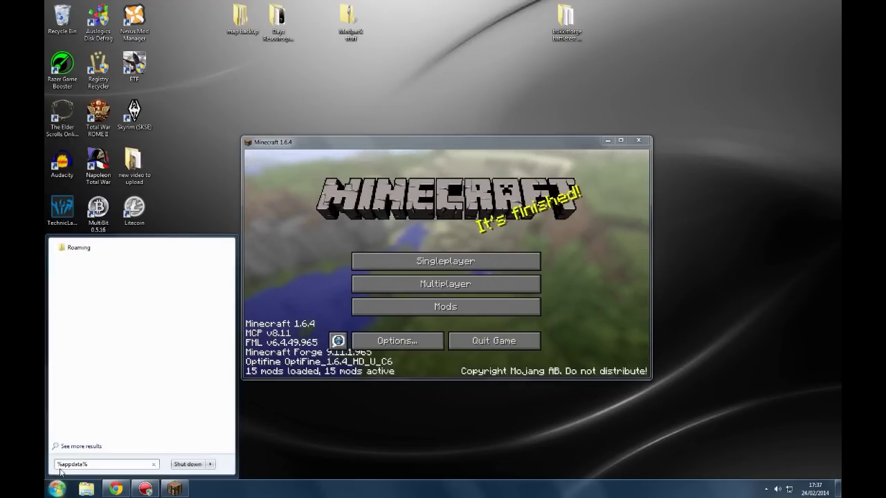
{"action": "left_click", "coordinate": [79, 247]}
{"action": "double_click", "coordinate": [569, 77]}
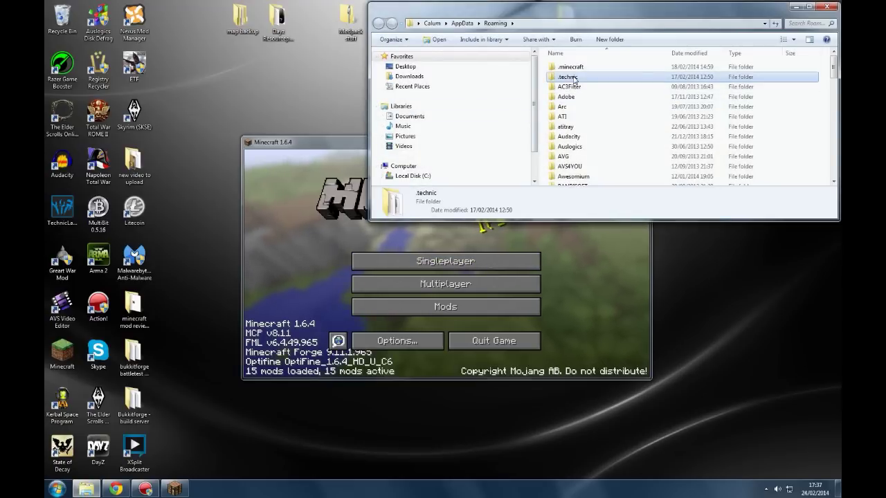
{"action": "double_click", "coordinate": [578, 107]}
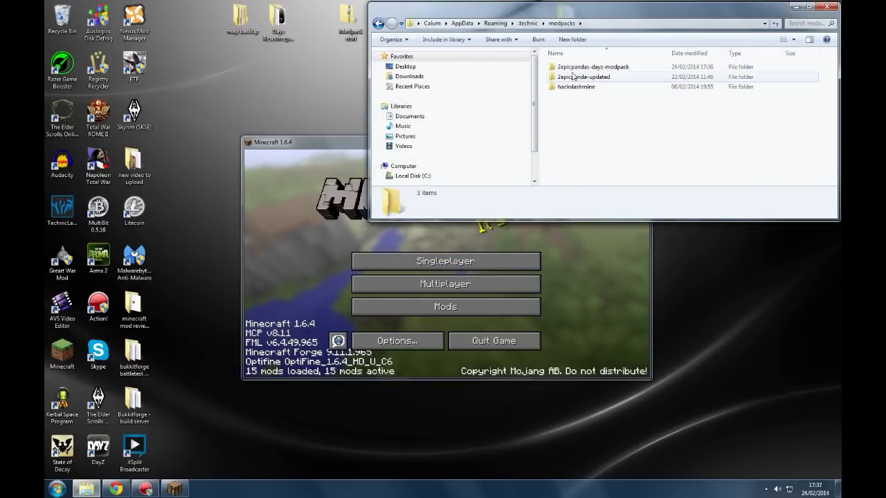
{"action": "double_click", "coordinate": [610, 70]}
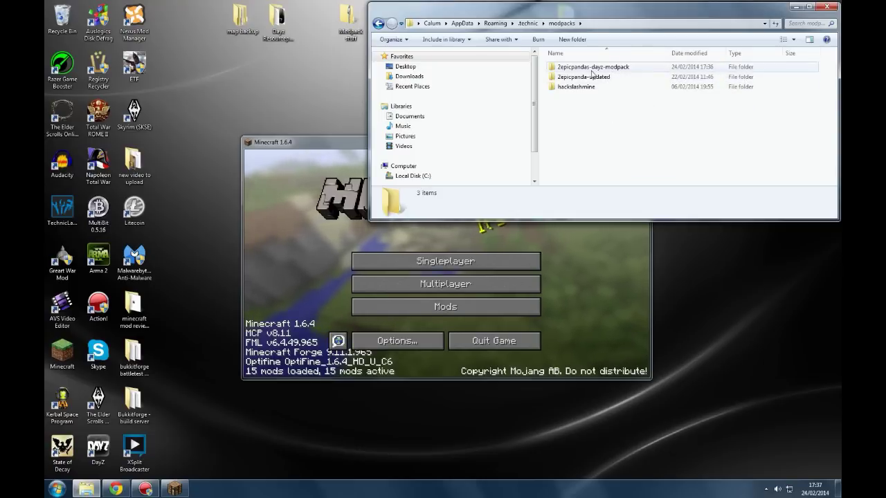
{"action": "double_click", "coordinate": [563, 127]}
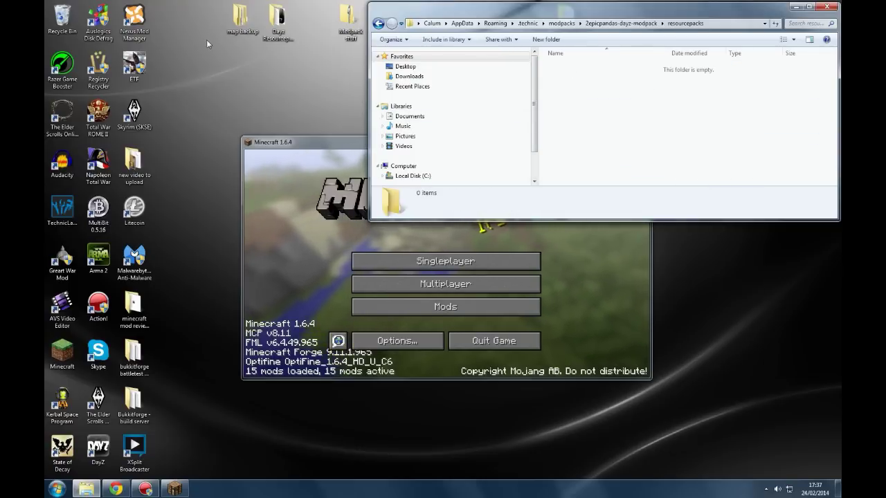
Copy the Dayz Resourcepack V1.1 folder from the desktop into the modpack's resourcepacks folder
{"action": "left_click", "coordinate": [280, 24]}
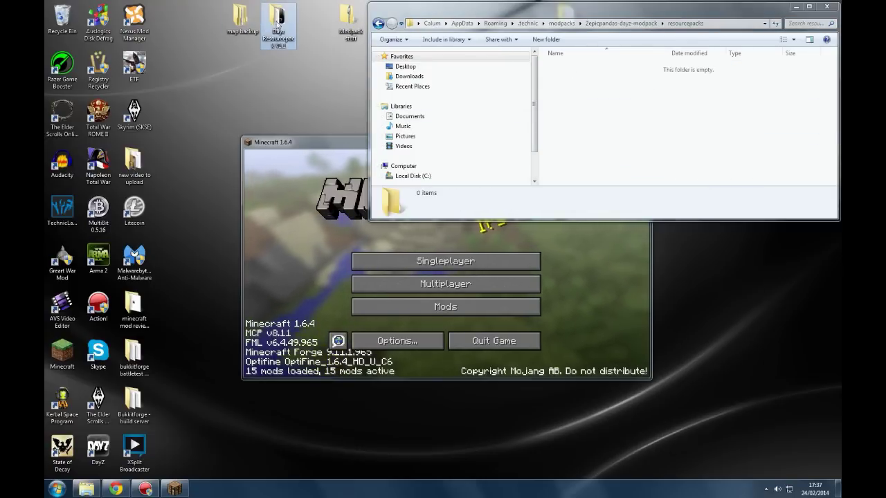
{"action": "right_click", "coordinate": [276, 20]}
{"action": "left_click", "coordinate": [298, 185]}
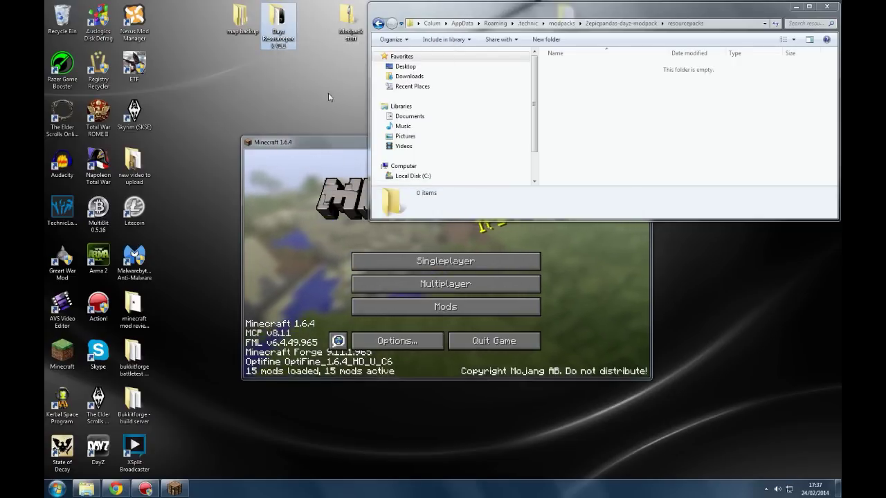
{"action": "right_click", "coordinate": [566, 100]}
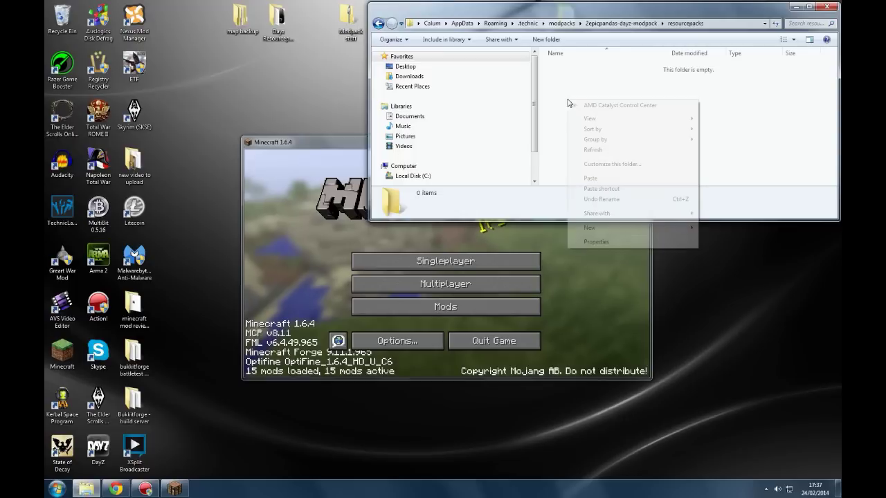
{"action": "left_click", "coordinate": [585, 175]}
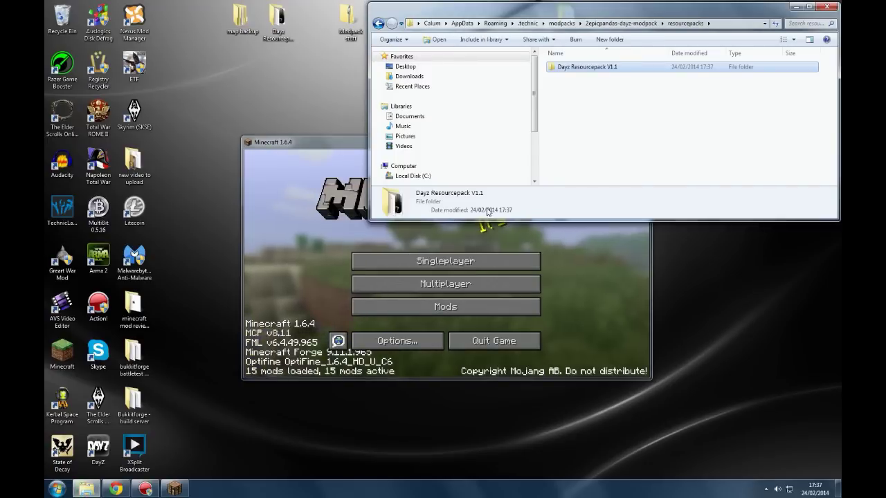
Maximise Minecraft, apply Dayz Resourcepack V1.1 as the resource pack, and return to the main menu
{"action": "left_click", "coordinate": [372, 259]}
{"action": "left_click", "coordinate": [620, 140]}
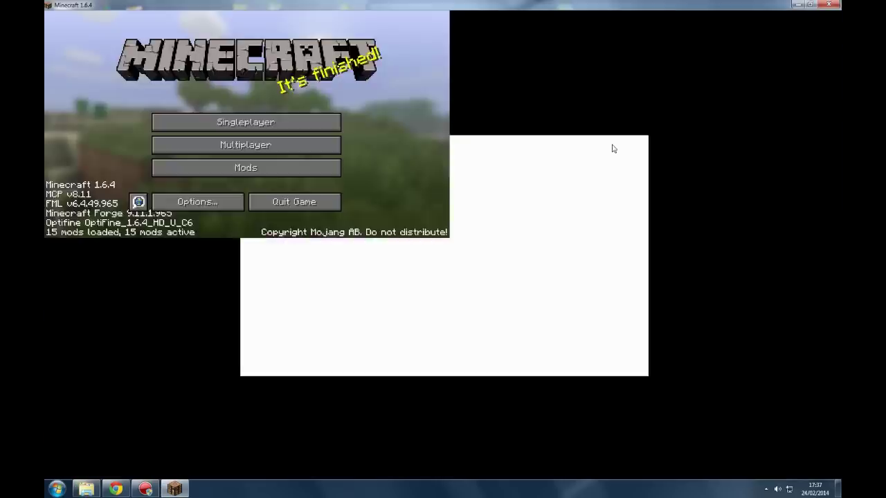
{"action": "left_click", "coordinate": [360, 394]}
{"action": "left_click", "coordinate": [310, 367]}
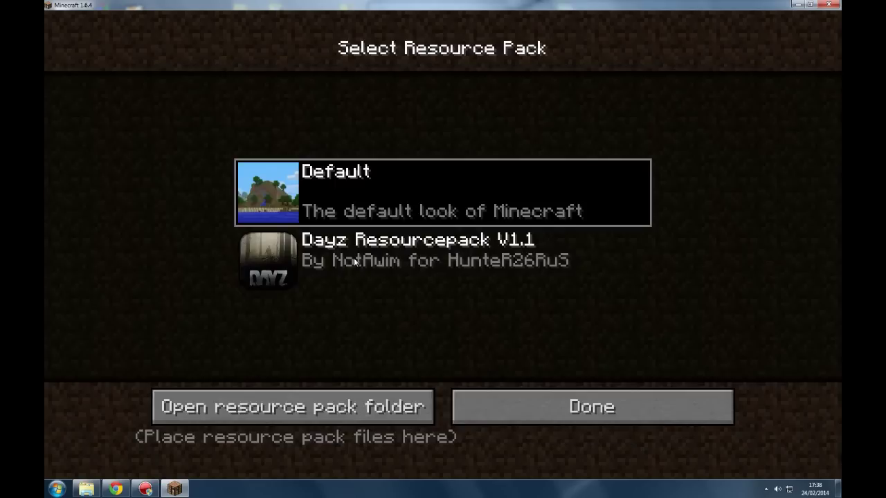
{"action": "left_click", "coordinate": [367, 337]}
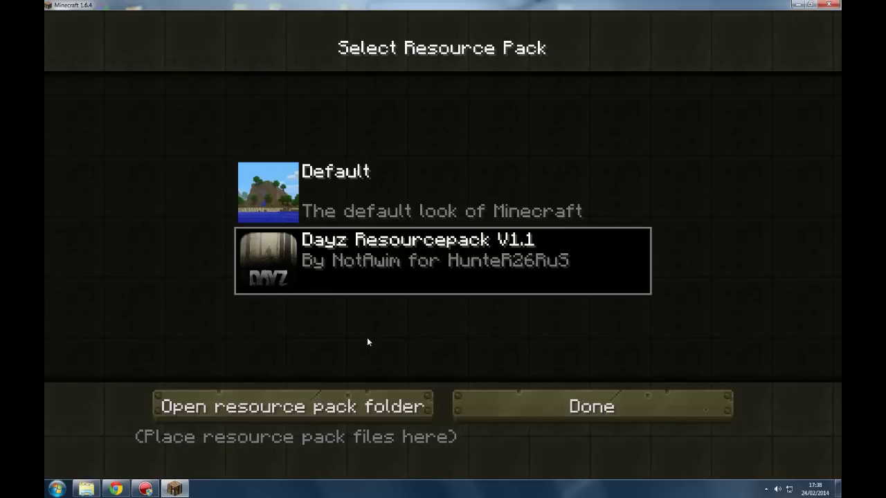
{"action": "left_click", "coordinate": [548, 404]}
{"action": "left_click", "coordinate": [474, 419]}
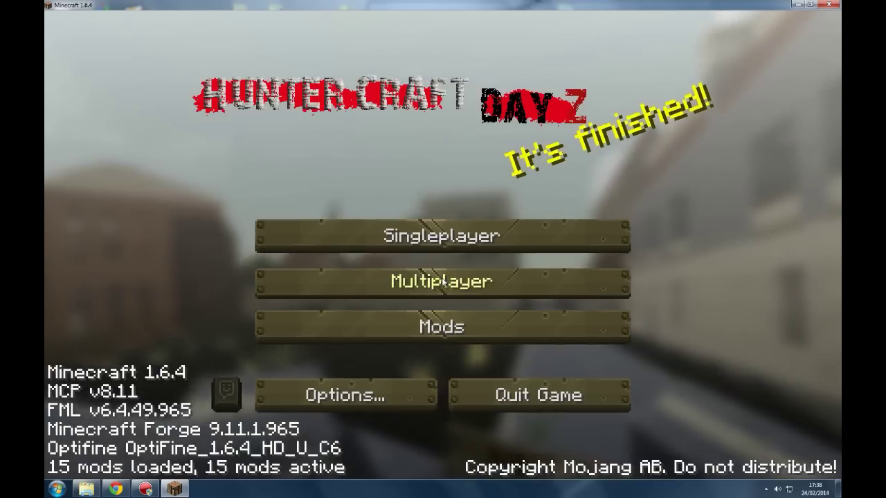
View the multiplayer server list and its Direct Connect screen, and return to the main menu
{"action": "left_click", "coordinate": [550, 280]}
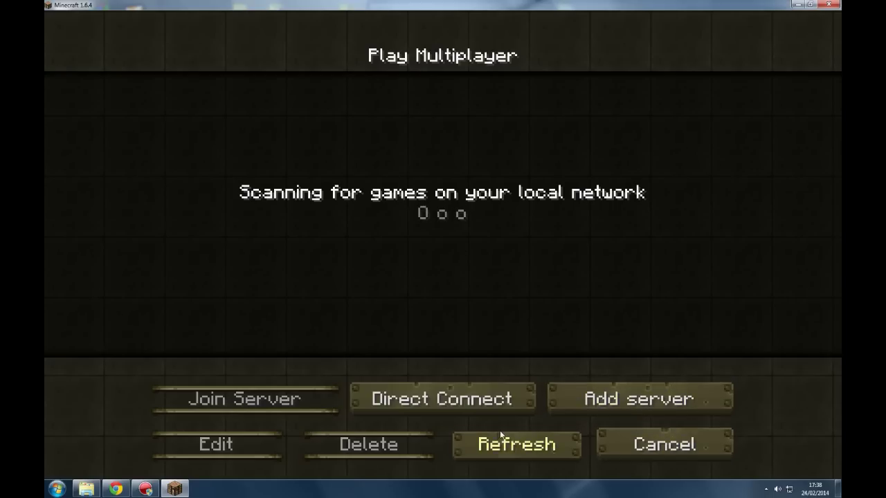
{"action": "left_click", "coordinate": [475, 409]}
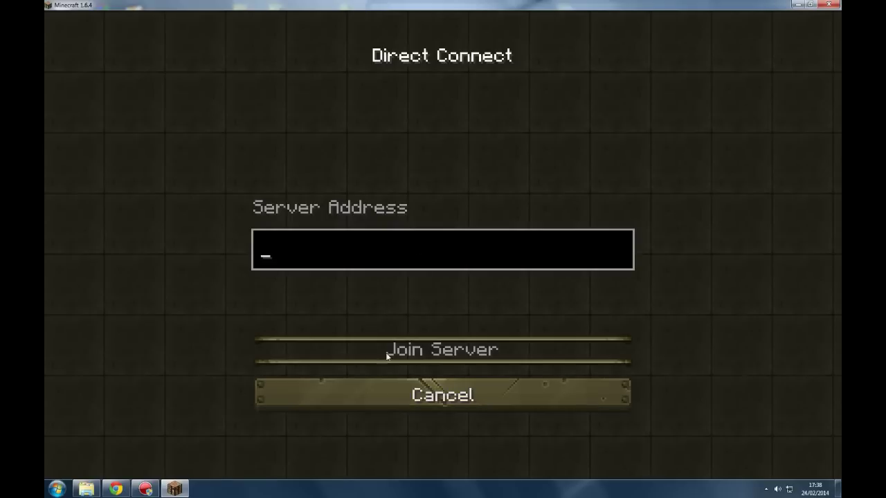
{"action": "left_click", "coordinate": [415, 396]}
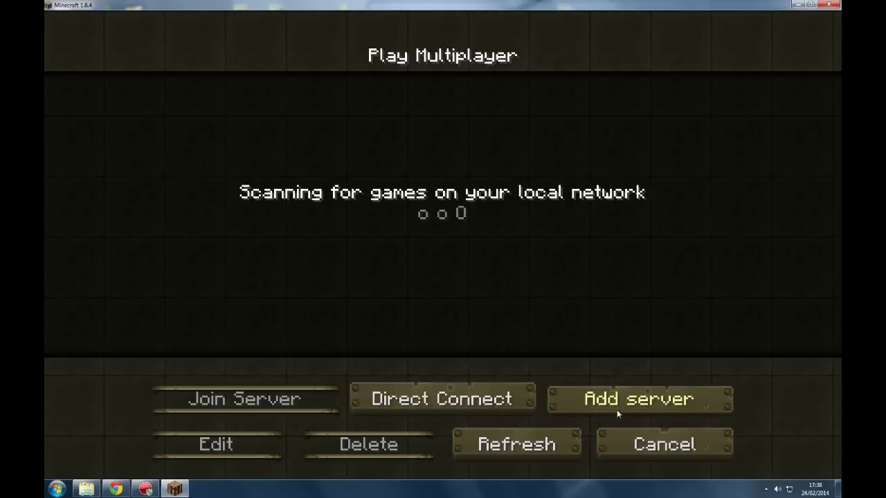
{"action": "left_click", "coordinate": [644, 443]}
Create a new singleplayer world named "fdfdfdfdf" in Creative game mode
{"action": "left_click", "coordinate": [442, 233]}
{"action": "left_click", "coordinate": [563, 401]}
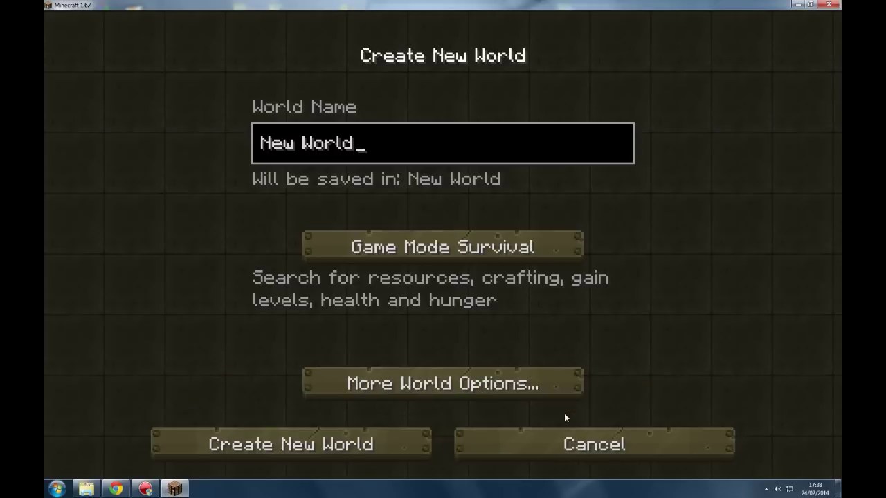
{"action": "left_click", "coordinate": [384, 252]}
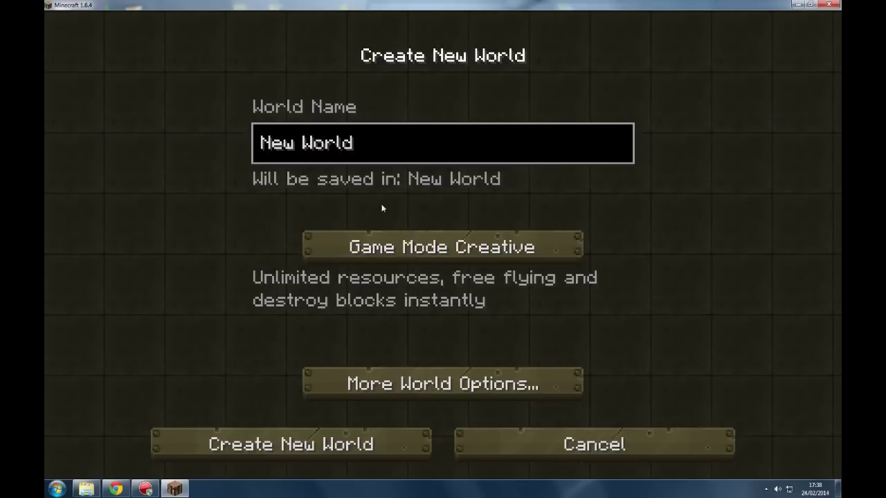
{"action": "left_click", "coordinate": [395, 152]}
{"action": "key", "text": "BackSpace"}
{"action": "key", "text": "BackSpace"}
{"action": "key", "text": "BackSpace"}
{"action": "key", "text": "BackSpace"}
{"action": "key", "text": "BackSpace"}
{"action": "key", "text": "BackSpace"}
{"action": "key", "text": "BackSpace"}
{"action": "key", "text": "BackSpace"}
{"action": "key", "text": "BackSpace"}
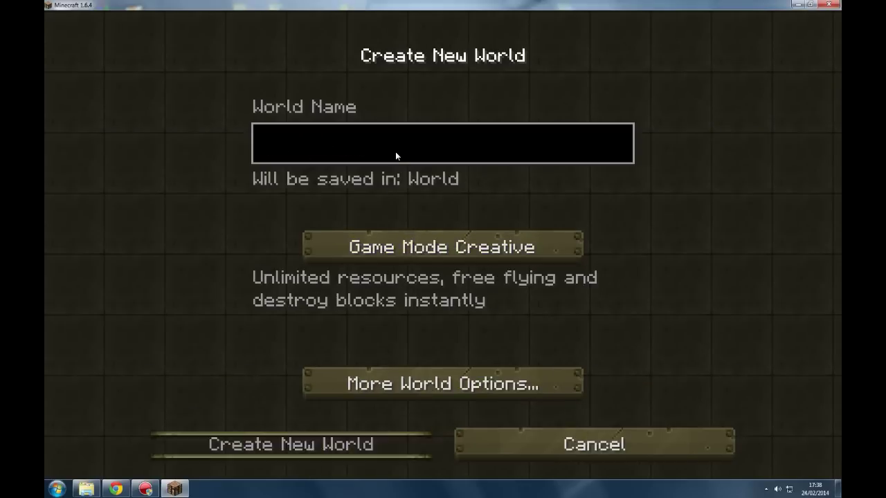
{"action": "type", "text": "fdfdfdfdf"}
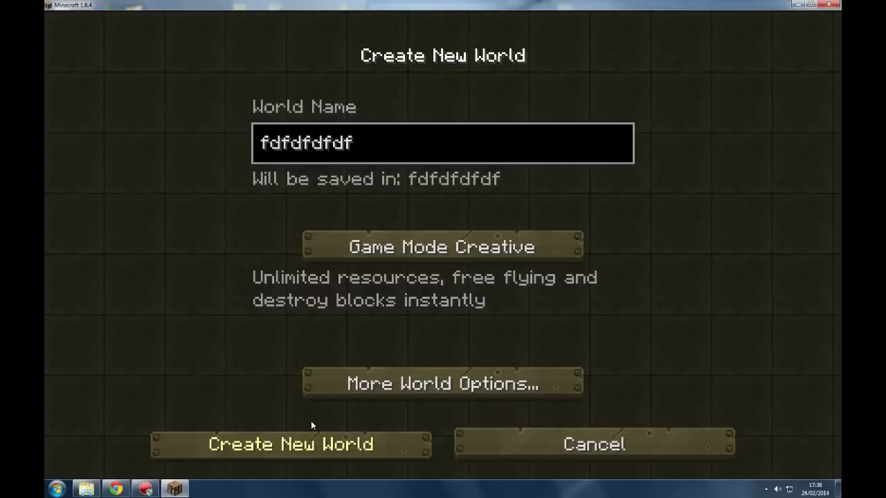
{"action": "left_click", "coordinate": [312, 425]}
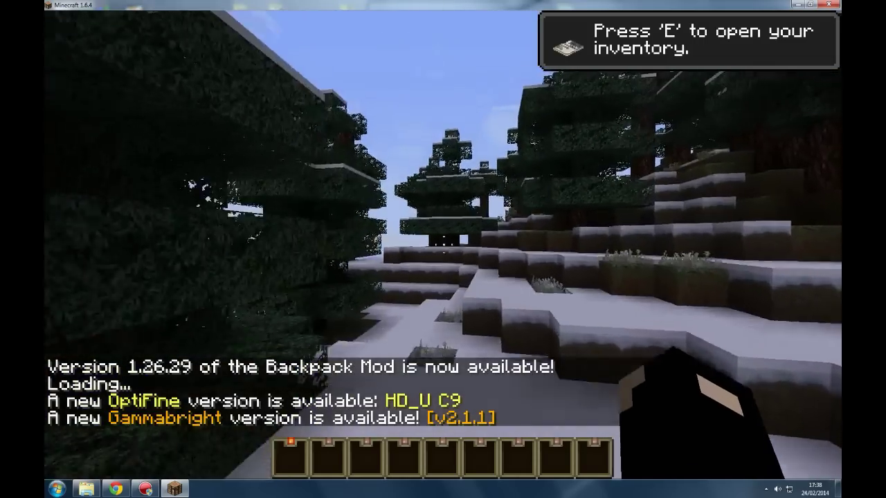
Take an AKS-74U and a 30Rnd. AK magazine from the Flan's Mod Guns inventory into the sixth and seventh hotbar slots
{"action": "key", "text": "e"}
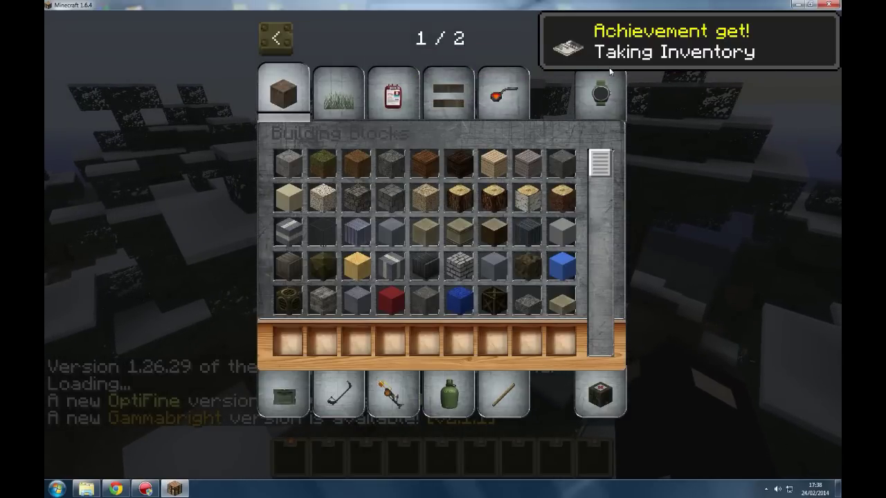
{"action": "left_click", "coordinate": [610, 69]}
{"action": "left_click", "coordinate": [608, 38]}
{"action": "left_click", "coordinate": [326, 97]}
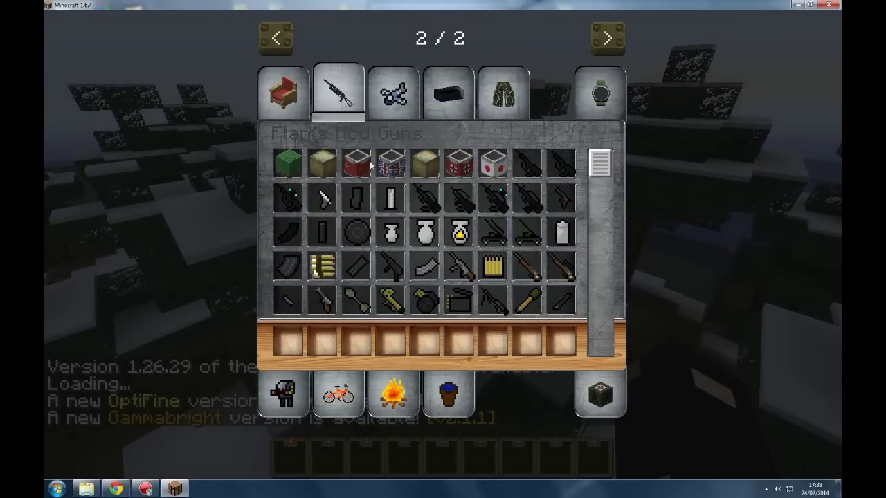
{"action": "scroll", "coordinate": [561, 180], "scroll_direction": "down", "scroll_amount": 3}
{"action": "left_click_drag", "start_coordinate": [599, 208], "coordinate": [599, 312]}
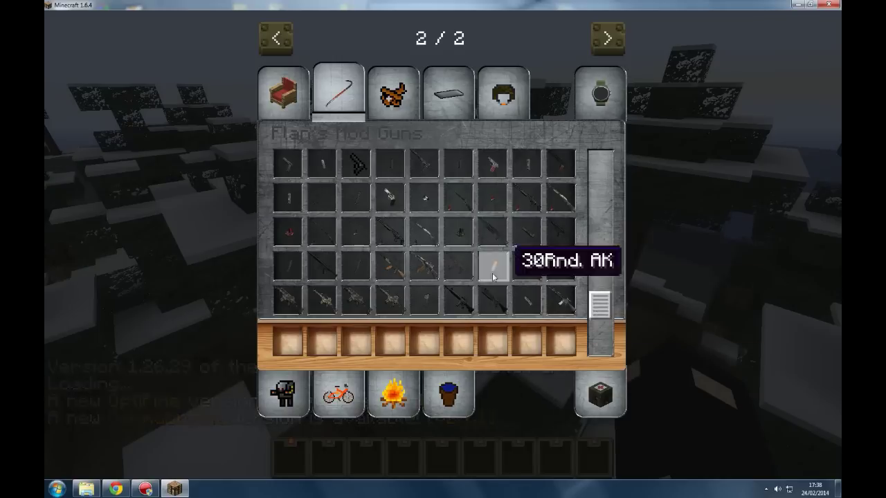
{"action": "left_click", "coordinate": [425, 298]}
{"action": "left_click", "coordinate": [456, 341]}
{"action": "left_click", "coordinate": [485, 275]}
{"action": "left_click", "coordinate": [487, 339]}
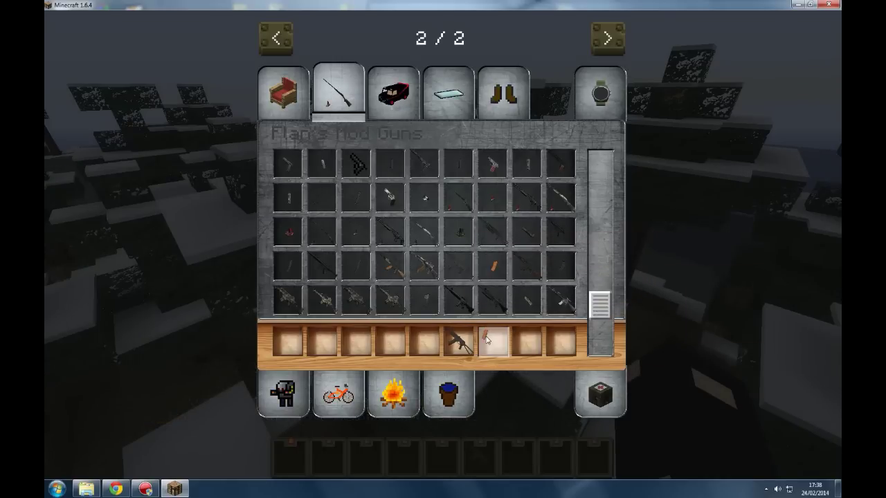
{"action": "key", "text": "e"}
Equip the AKS-74U from the sixth hotbar slot and reload it
{"action": "key", "text": "6"}
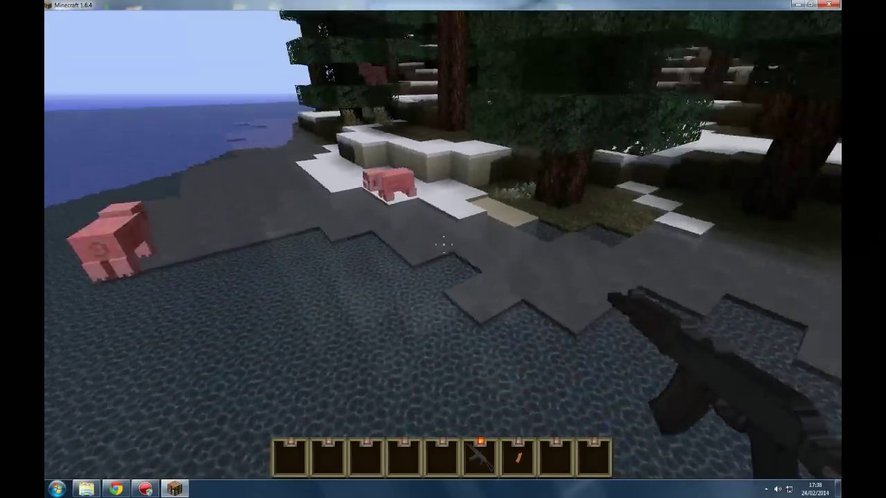
{"action": "key", "text": "r"}
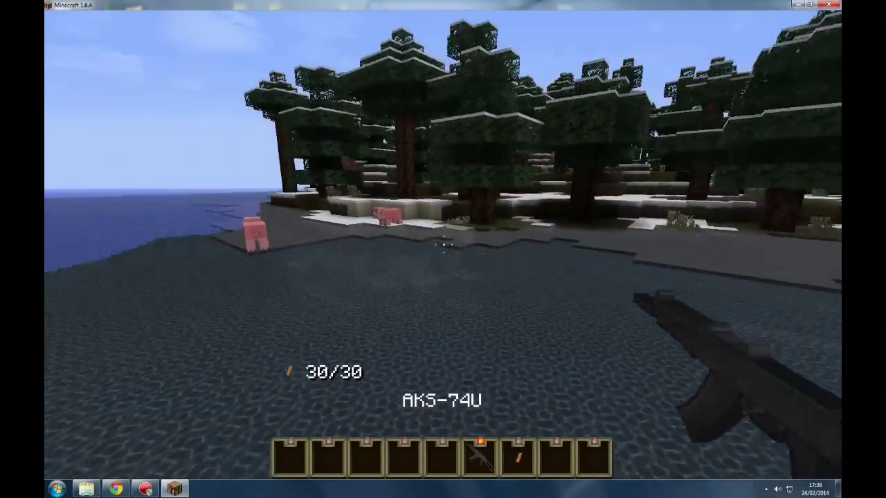